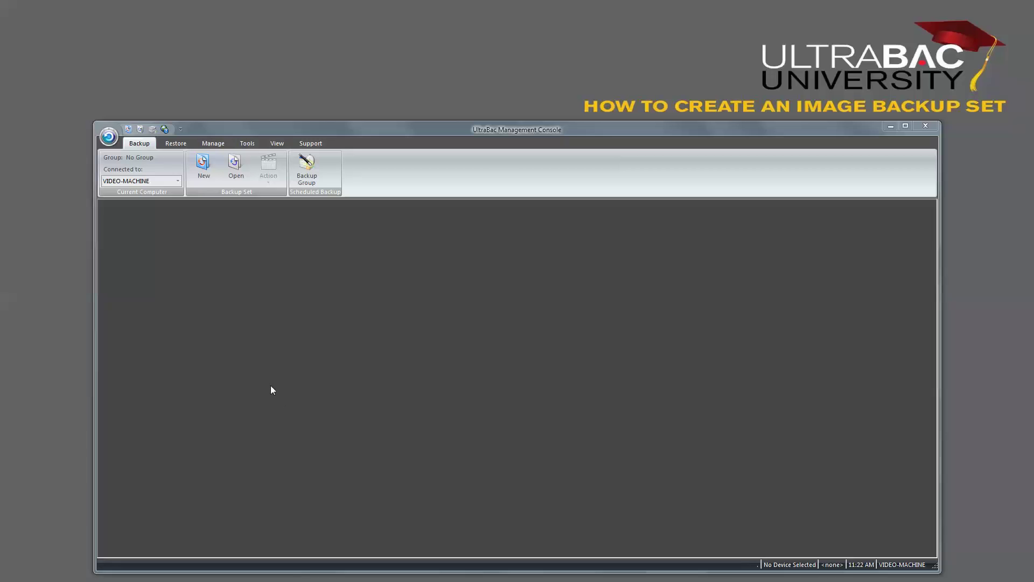
- Start a new backup set of the Image Disaster Recovery Agent type and proceed to its agent options
left_click(204, 173)
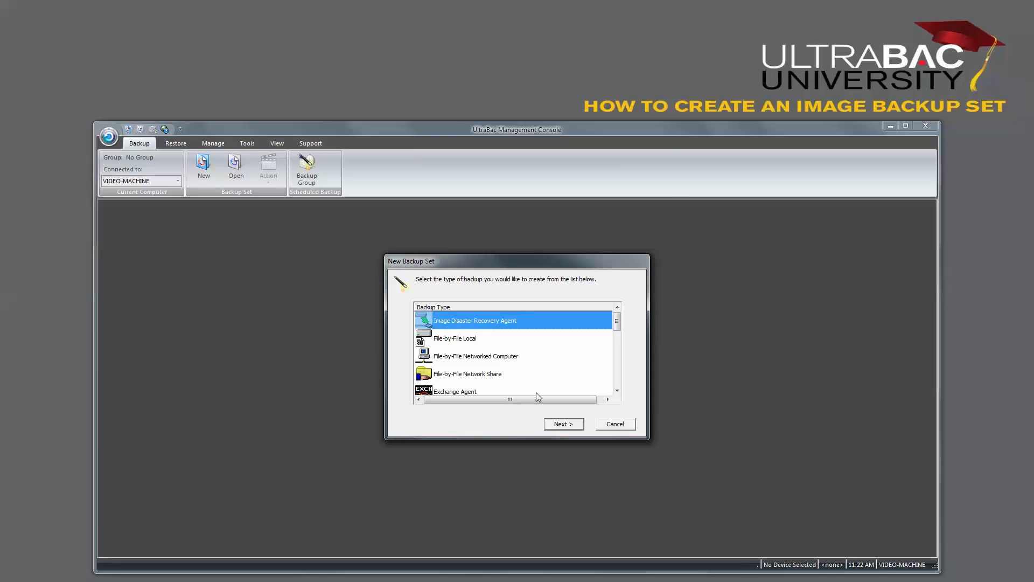
left_click(569, 425)
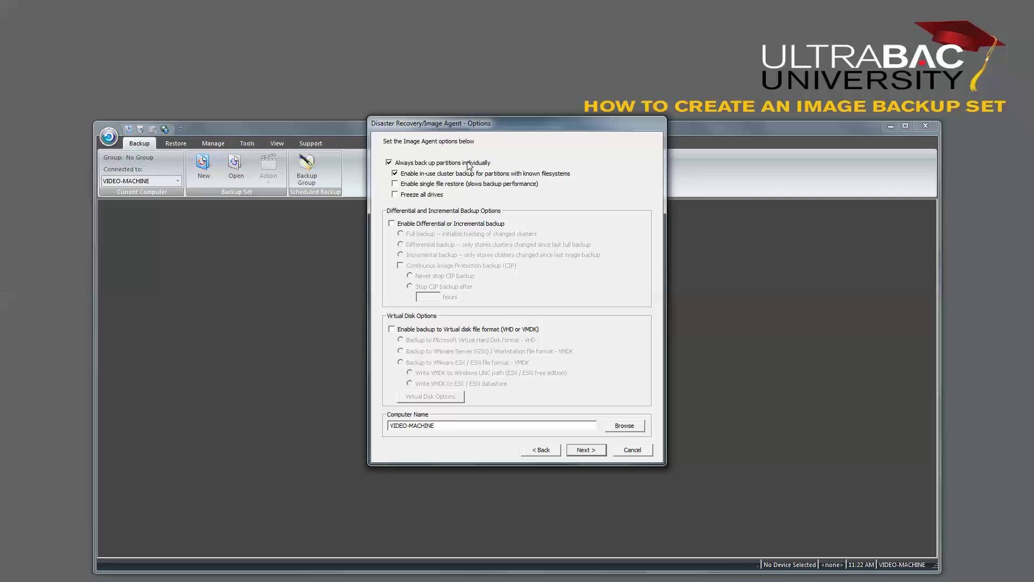
- Try switching the individual partition, in-use cluster, single file restore and freeze all drives options, returning each to its default
left_click(389, 163)
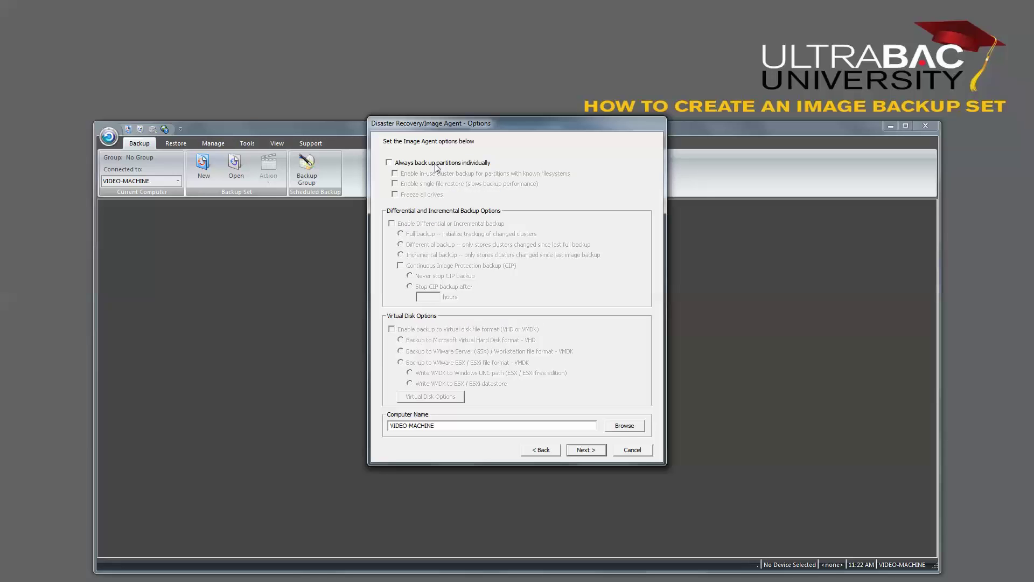
left_click(389, 163)
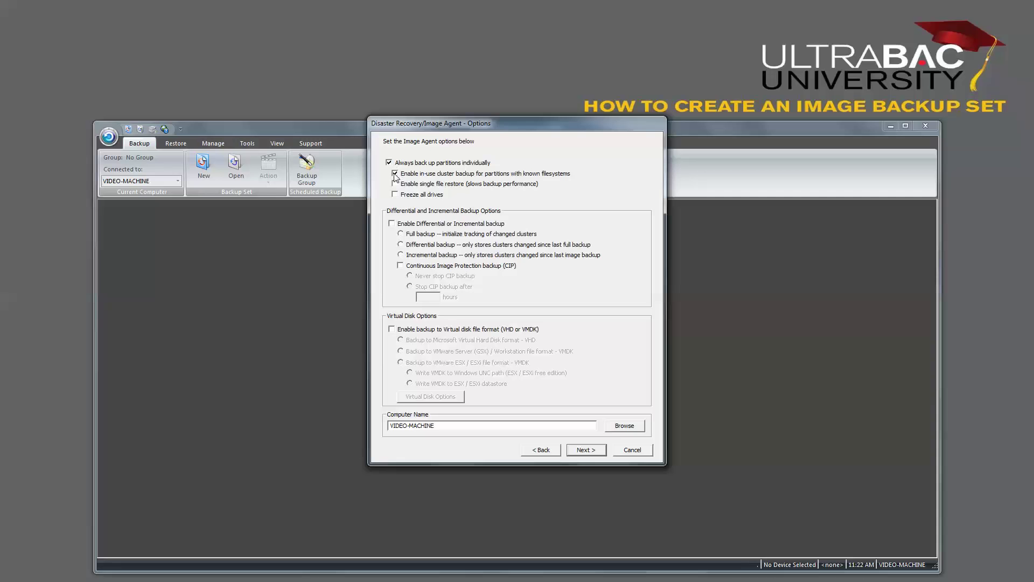
left_click(394, 174)
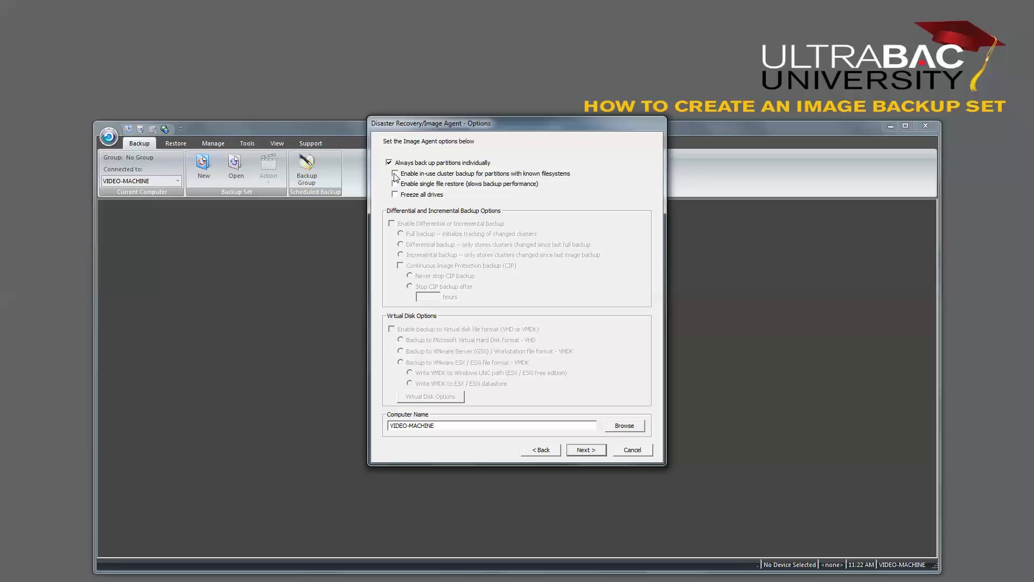
left_click(396, 174)
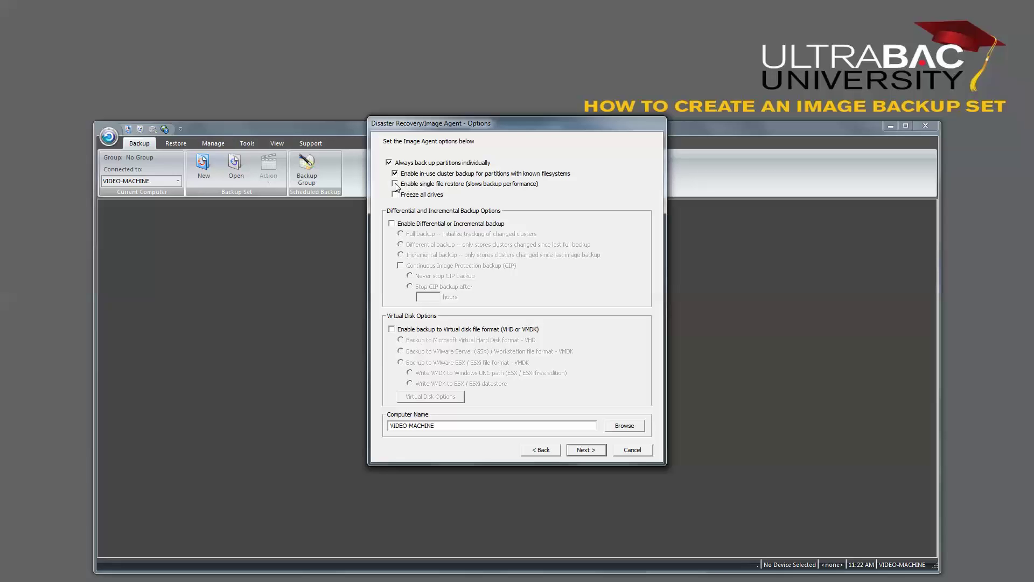
left_click(396, 184)
left_click(396, 184)
left_click(395, 195)
left_click(396, 197)
- Enable differential or incremental backup, try the differential and incremental types, and settle on Full backup
left_click(392, 224)
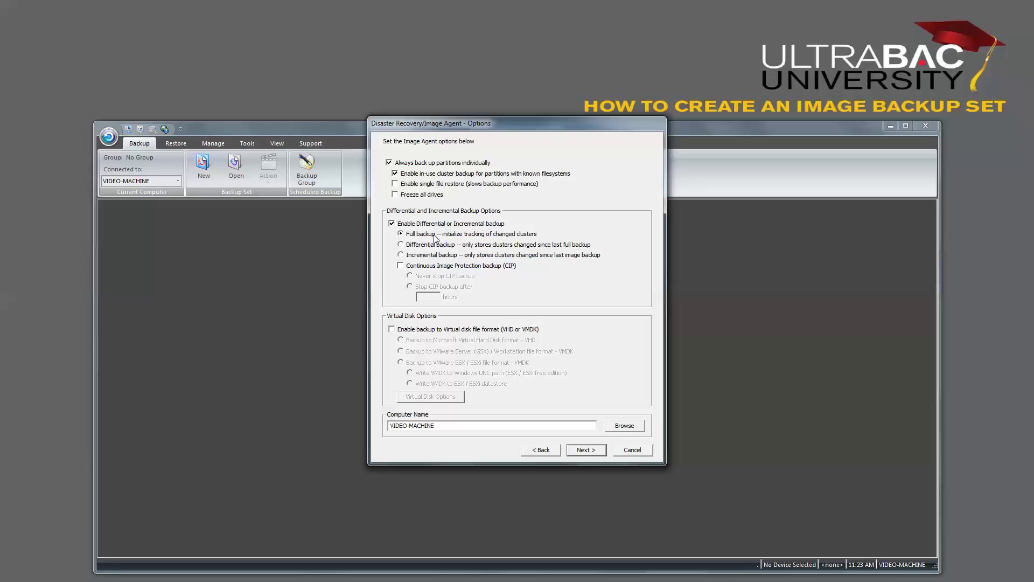
left_click(401, 245)
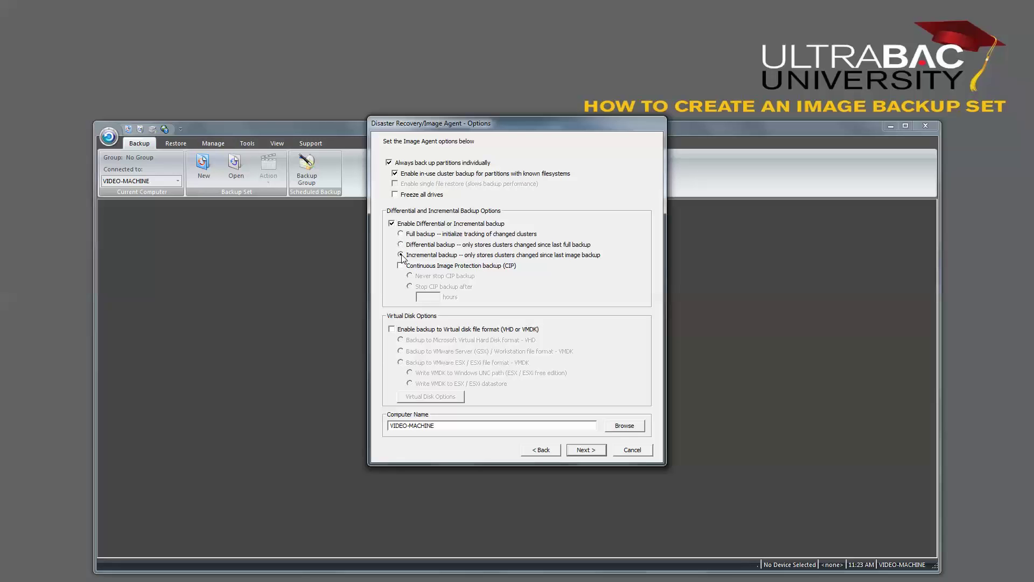
left_click(401, 245)
left_click(402, 255)
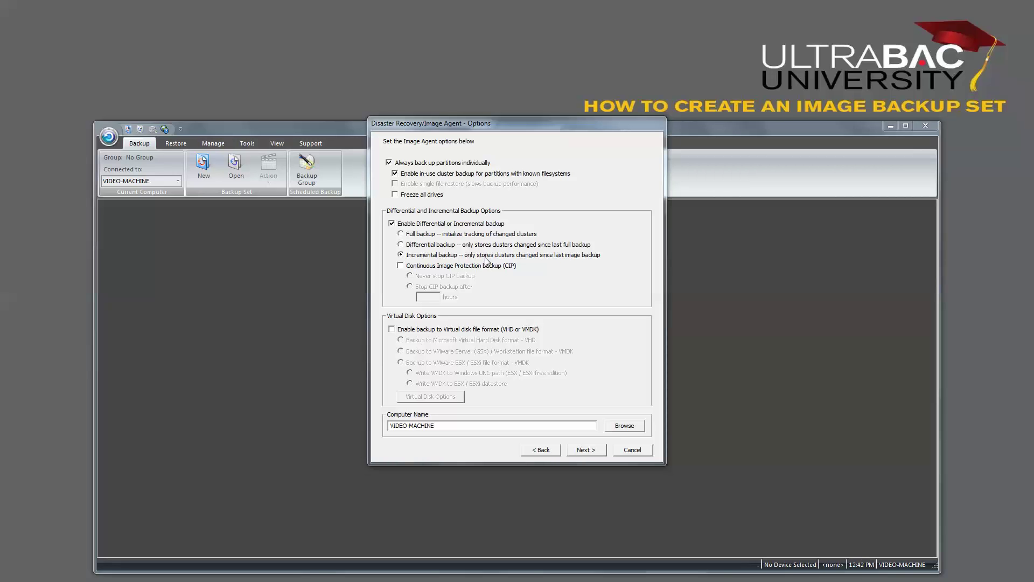
left_click(401, 233)
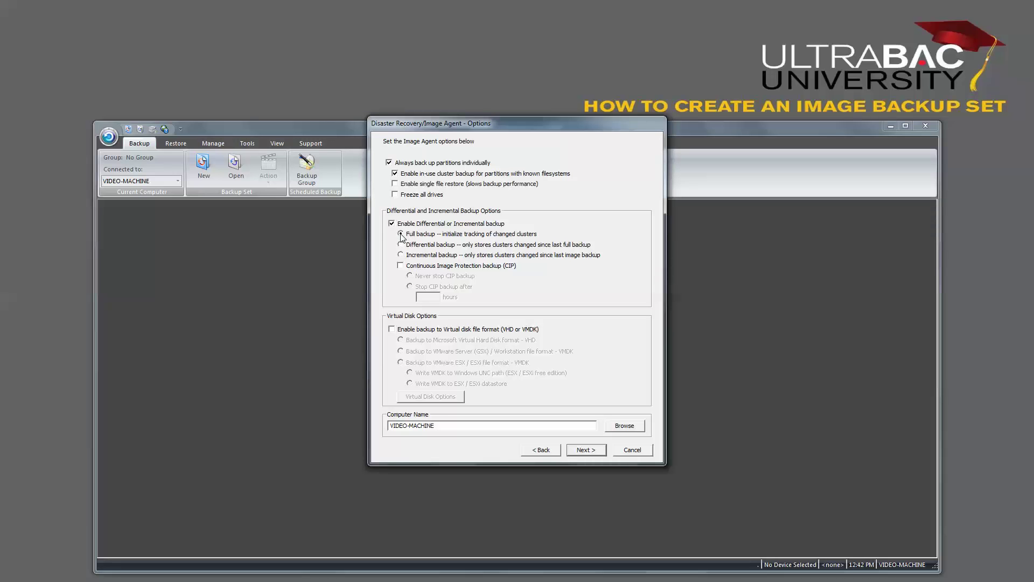
- Try Continuous Image Protection backup with the option to stop after a number of hours, and switch it off again
left_click(400, 267)
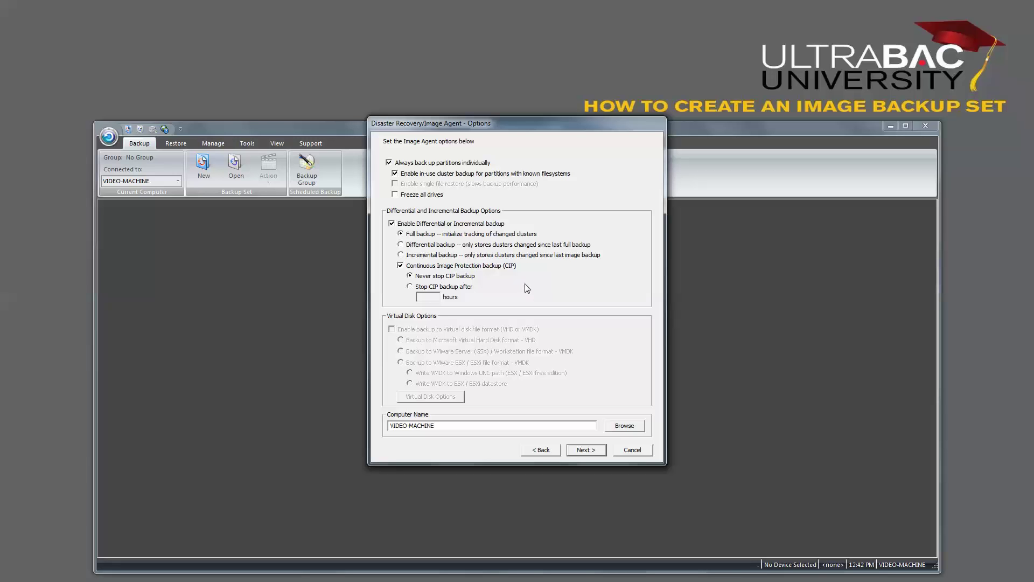
left_click(410, 287)
left_click(432, 297)
left_click(399, 265)
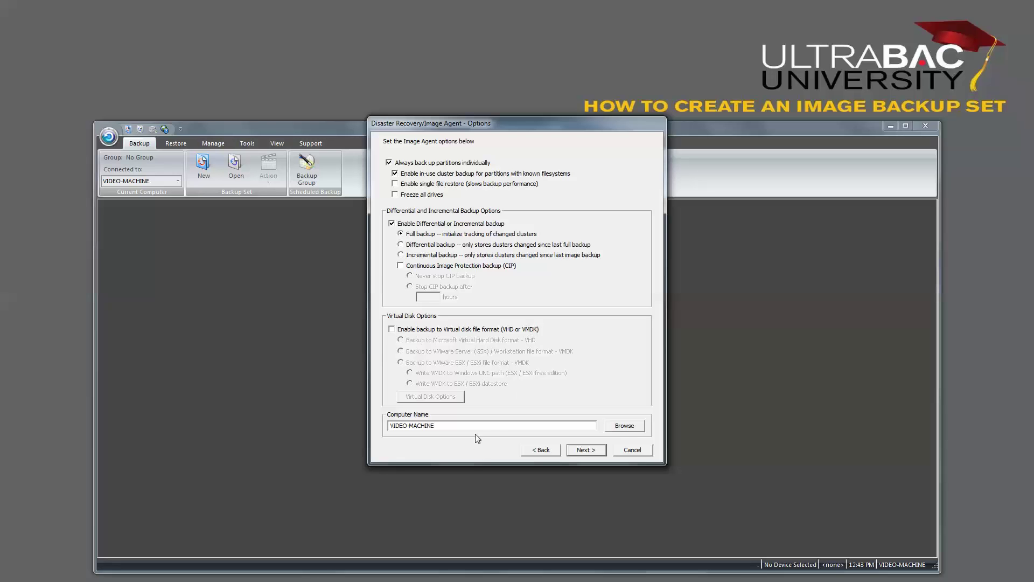
- Keep VIDEO-MACHINE as the computer name and finish the wizard with the set description Image(Full) of VIDEO-MACHINE
left_click_drag(441, 427, 389, 426)
left_click(486, 429)
left_click(584, 450)
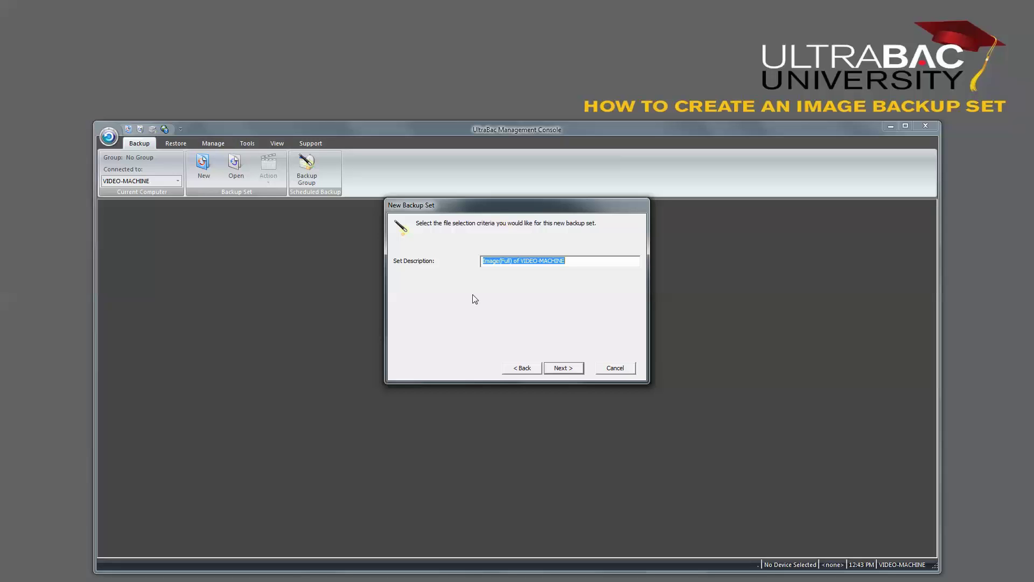
left_click(567, 369)
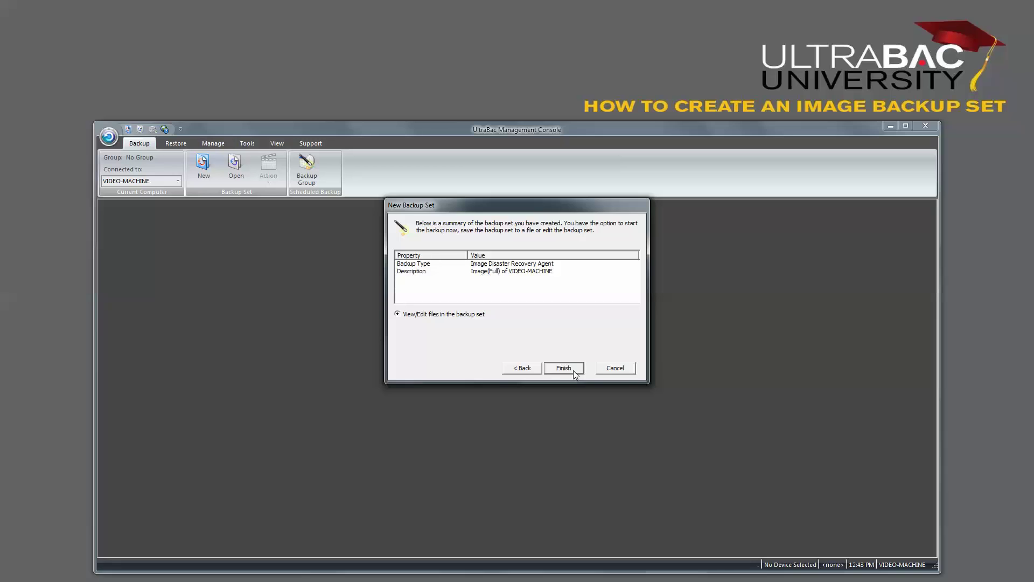
left_click(575, 371)
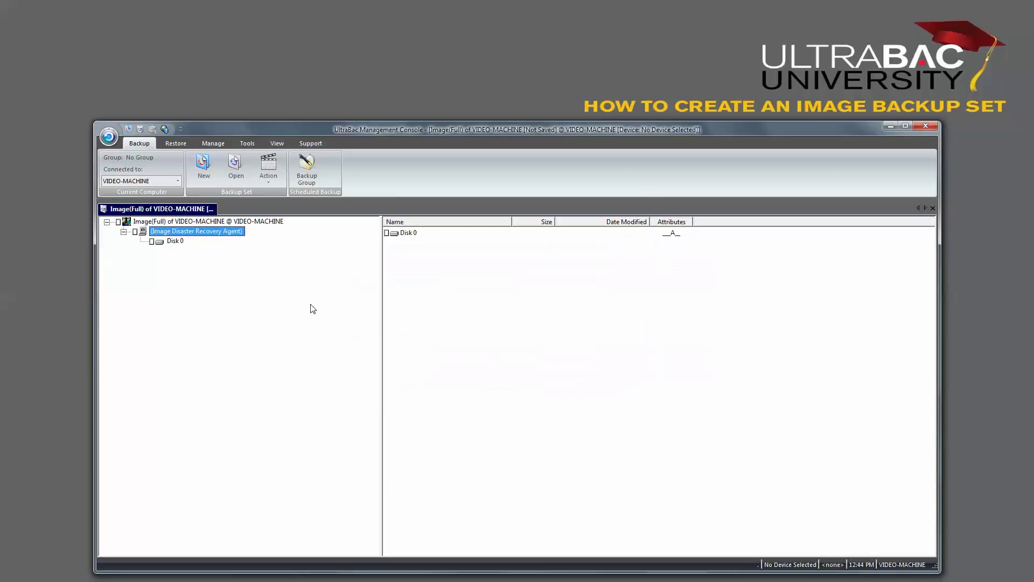
- Include Partition-1, Partition-2 (C:) and Partition-3 (E:) of Disk 0 in the backup set
left_click(160, 242)
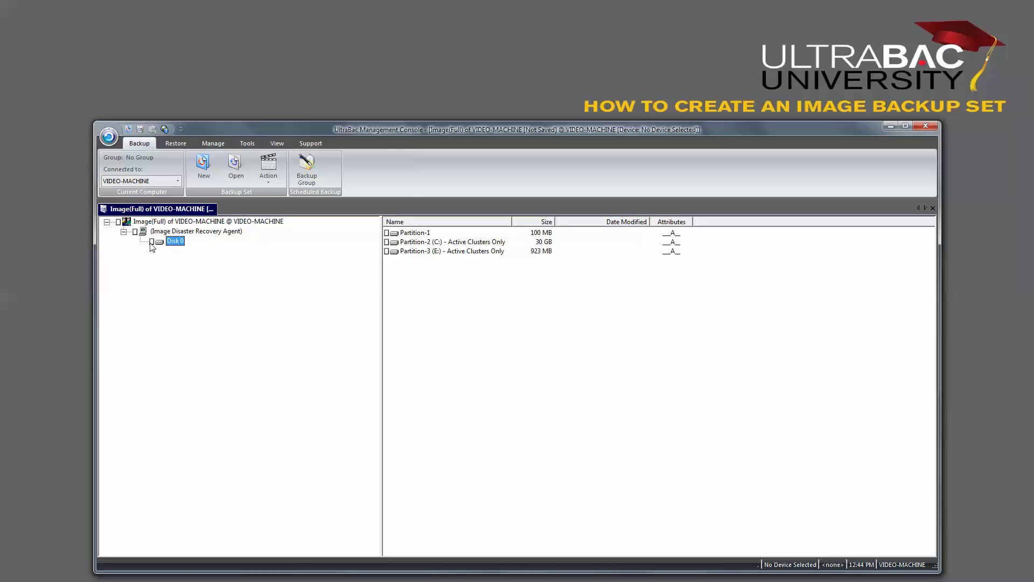
left_click(387, 251)
left_click(386, 244)
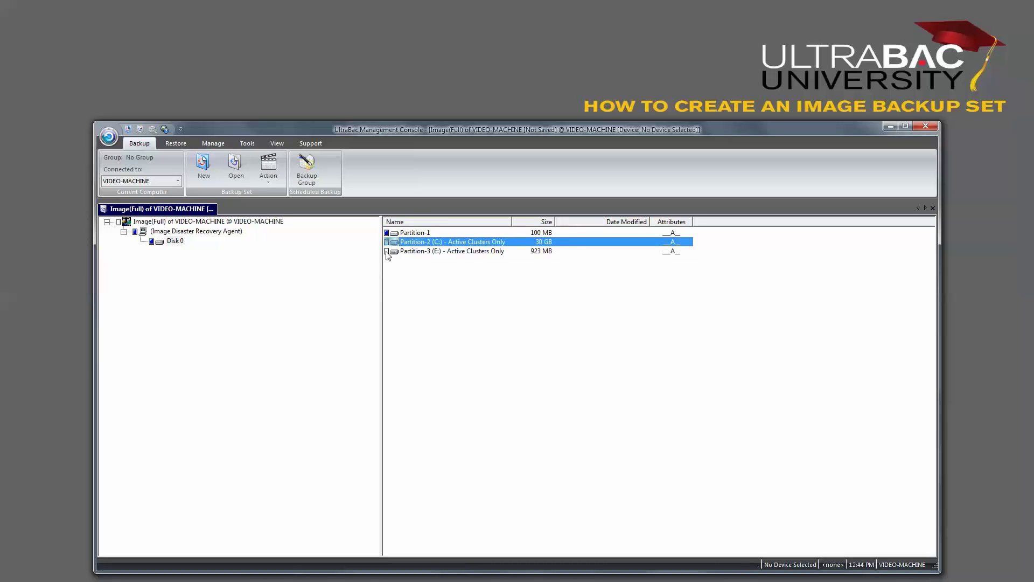
left_click(386, 251)
left_click(388, 243)
- Save the backup set as Image(Full)_of_VIDEO-MACHINE in the UltraBac Data folder
left_click(270, 170)
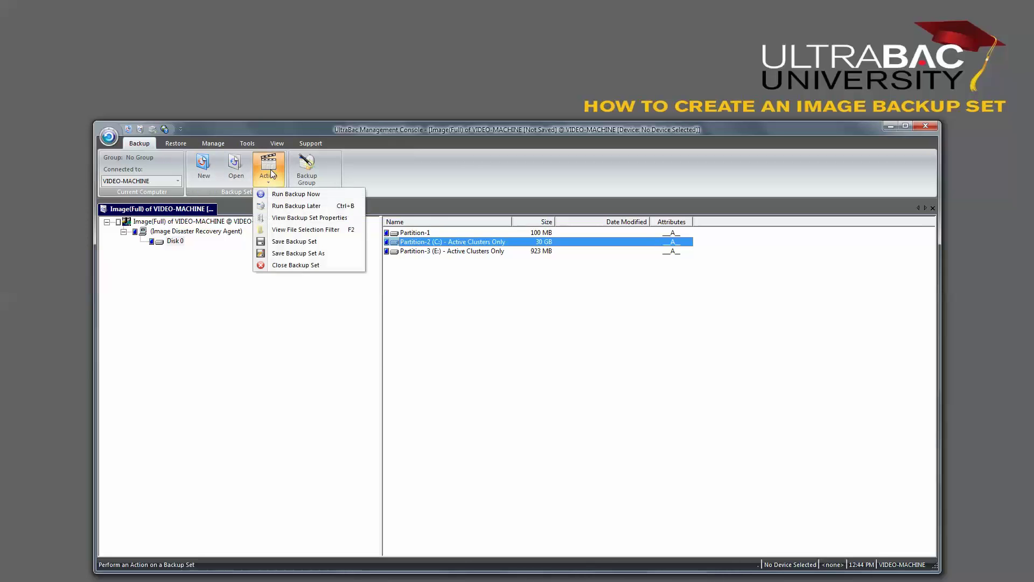
left_click(292, 243)
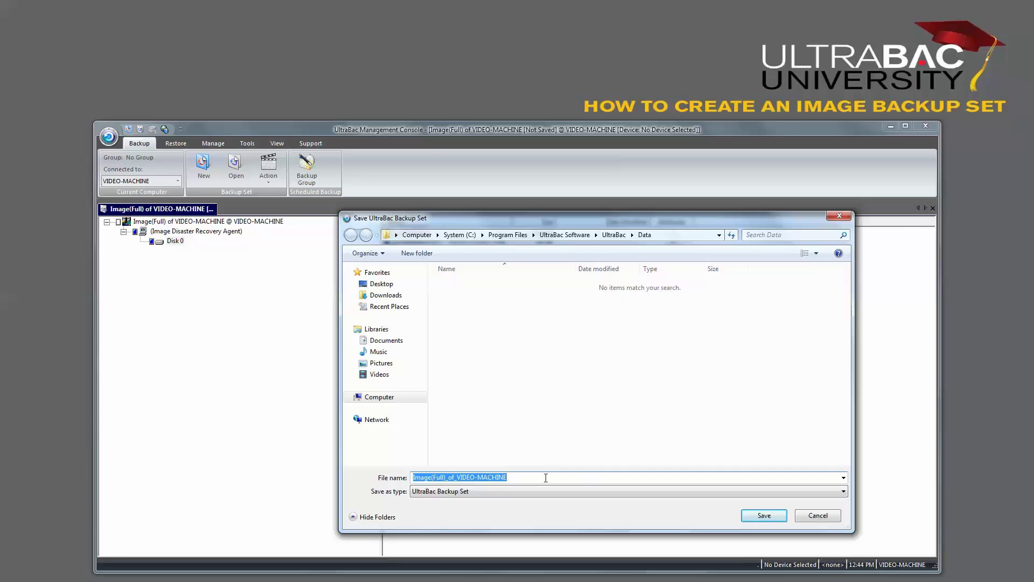
left_click(762, 517)
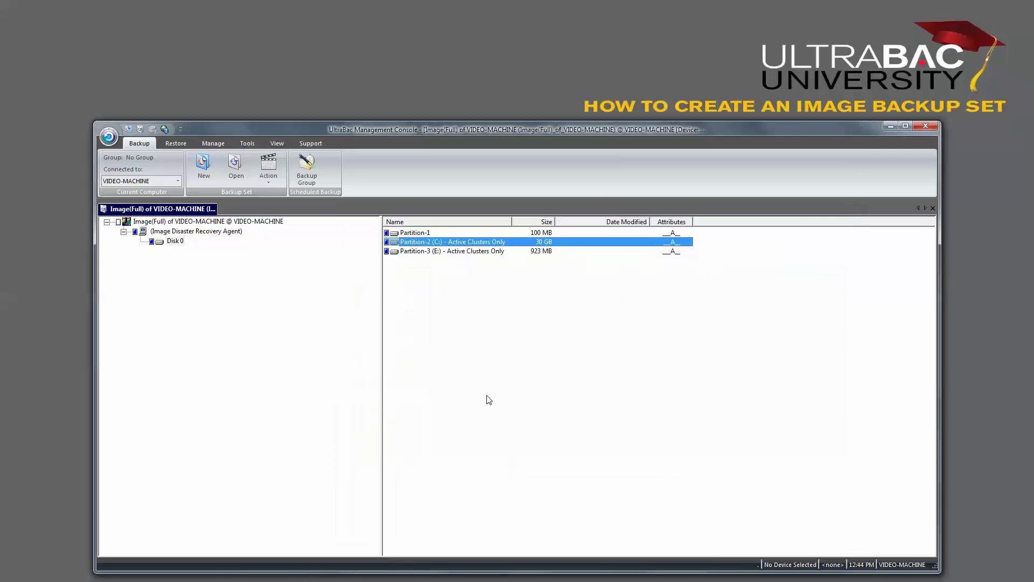